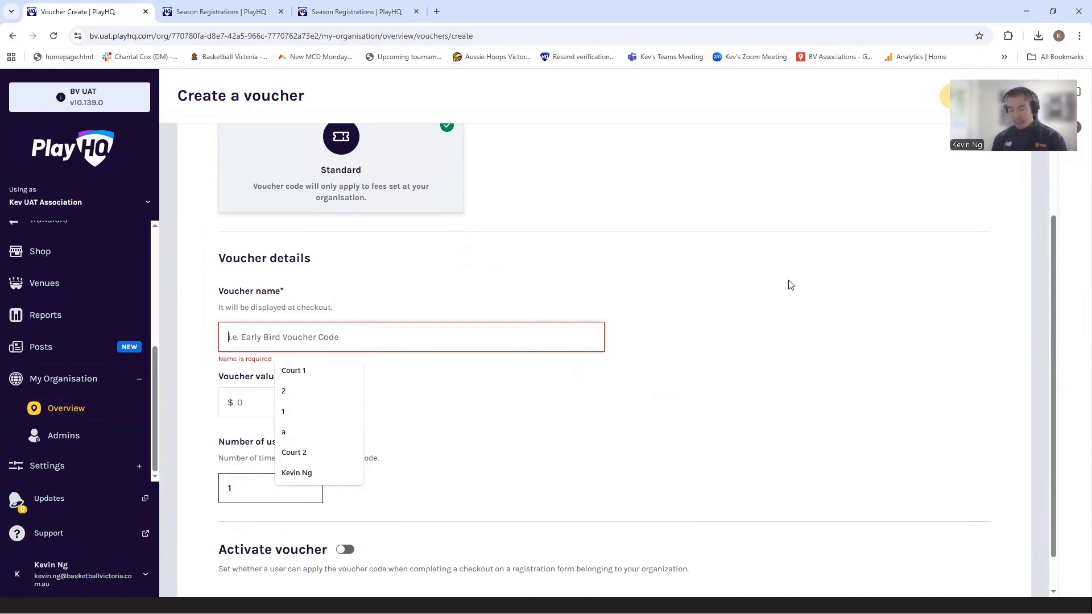
- Name the voucher with the family's surname followed by "family, parent who coaches S25/26"
{"action": "type", "text": "Smith"}
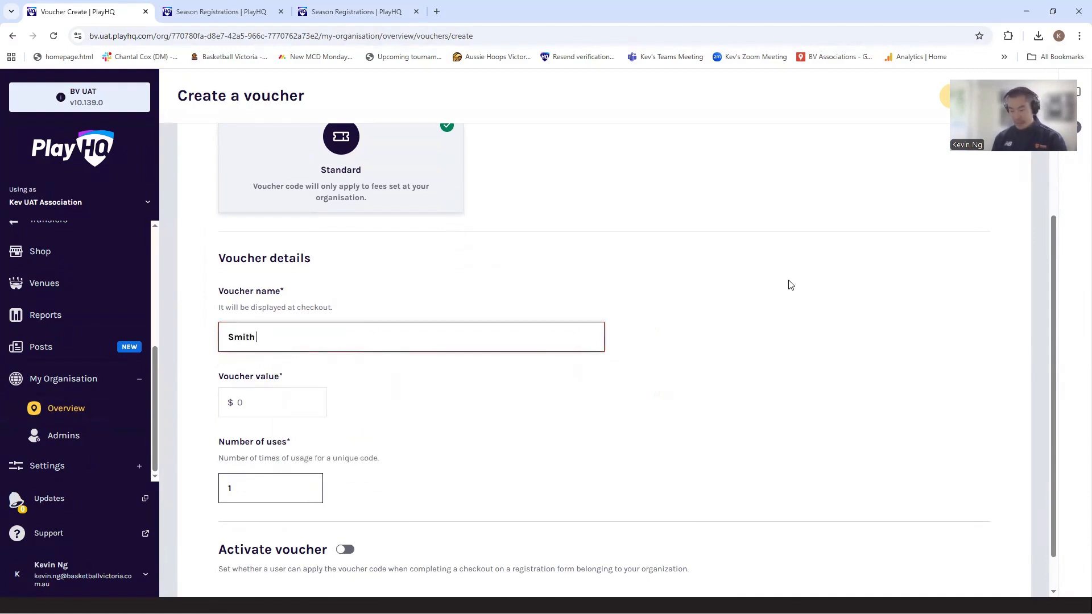
{"action": "type", "text": " family"}
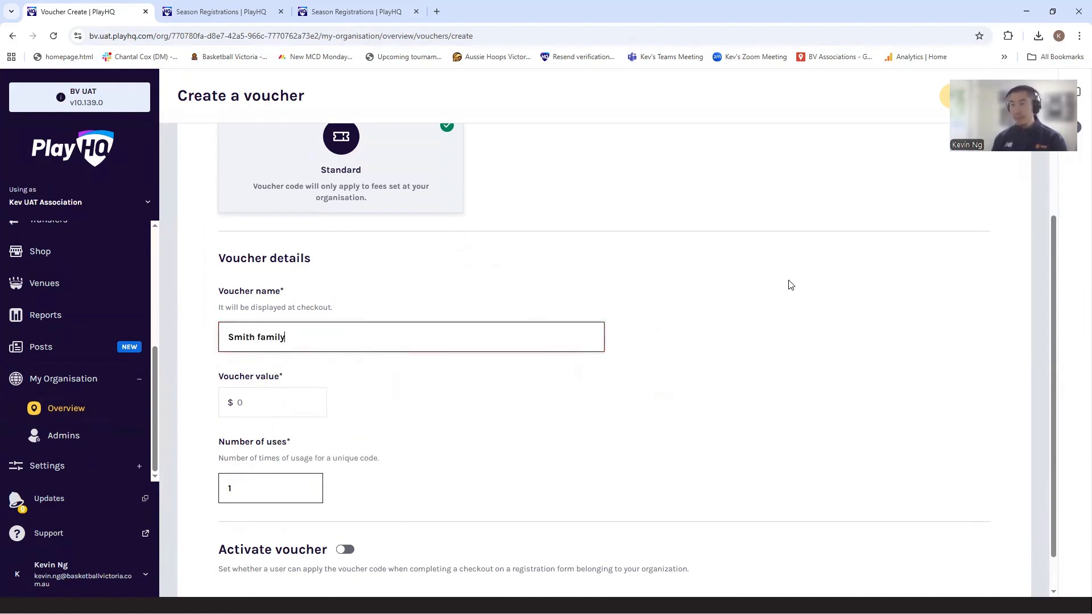
{"action": "type", "text": ", parent who coaches "}
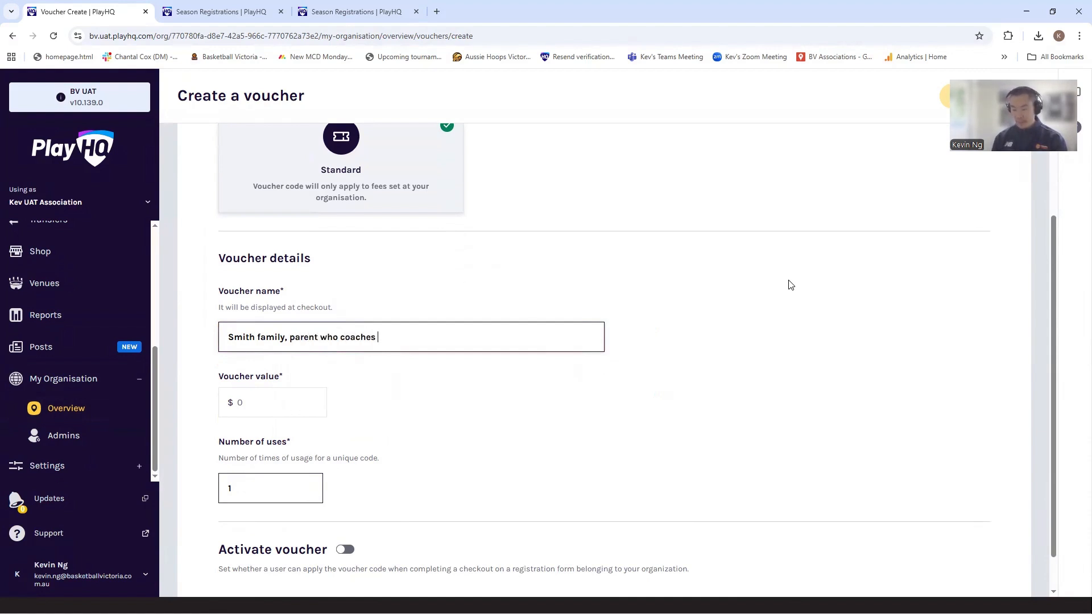
{"action": "type", "text": "S25/"}
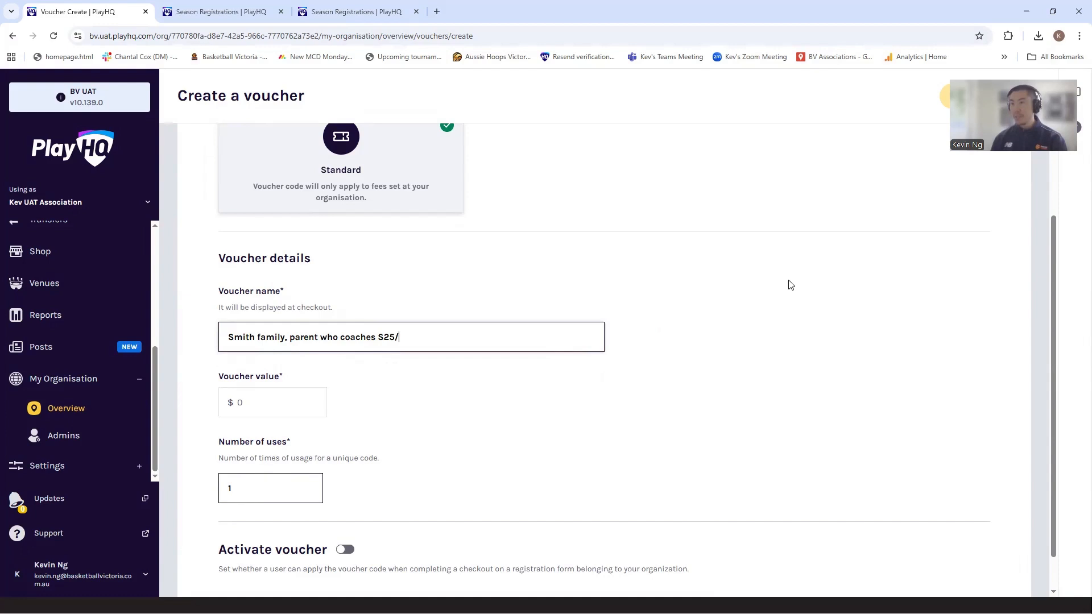
{"action": "type", "text": "26"}
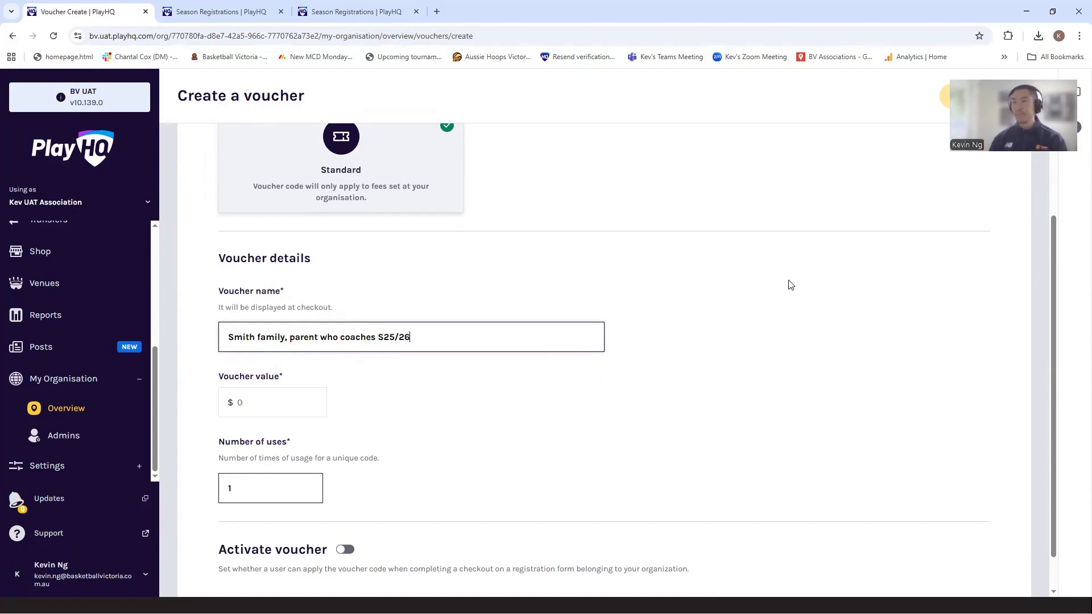
- Set the voucher value to $100 and activate the voucher
{"action": "left_click", "coordinate": [270, 407]}
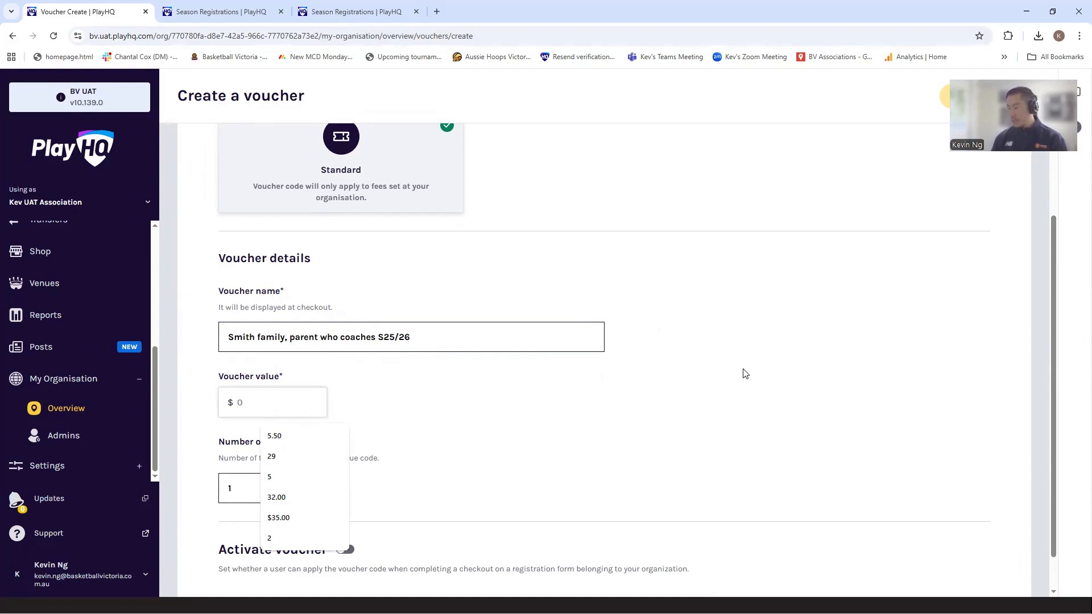
{"action": "type", "text": "100"}
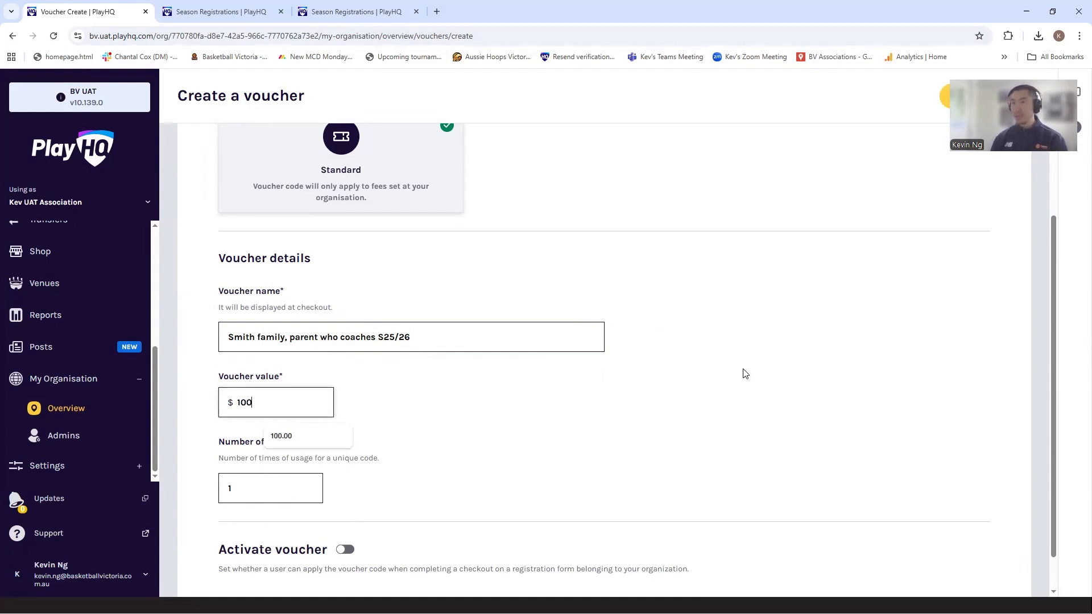
{"action": "left_click", "coordinate": [663, 398]}
{"action": "scroll", "coordinate": [665, 398], "scroll_direction": "down", "scroll_amount": 1}
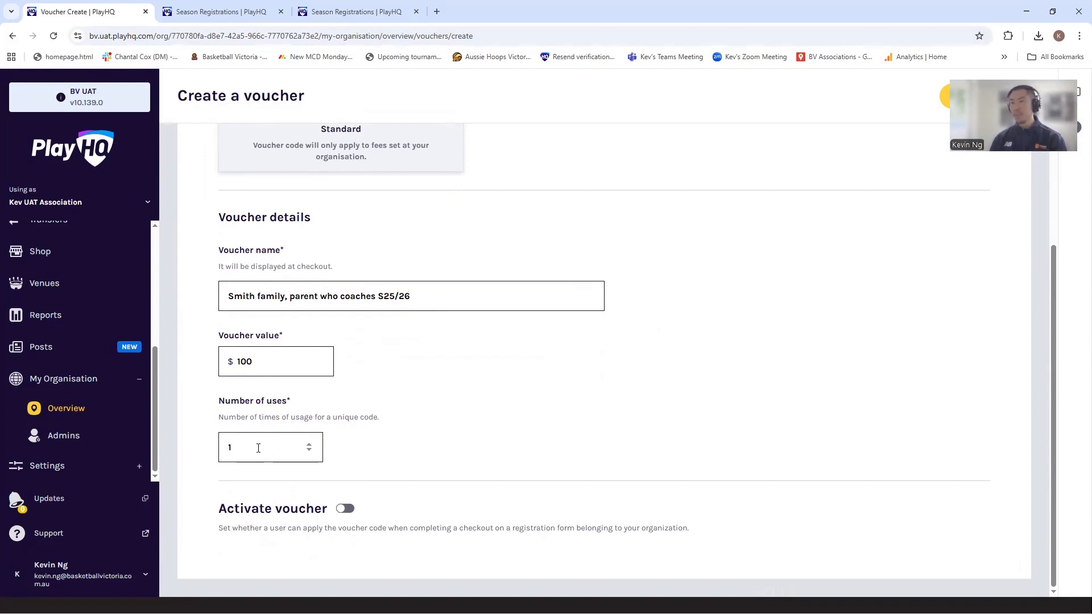
{"action": "left_click", "coordinate": [346, 509]}
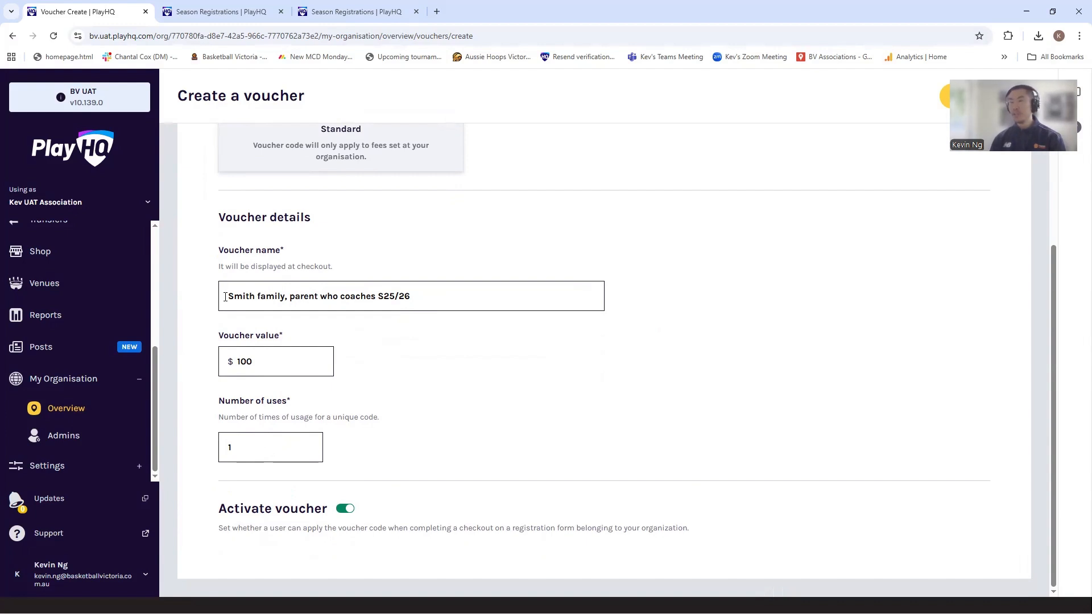
- Remove the family reference from the voucher name so it reads "Parent who coaches S25/26"
{"action": "left_click_drag", "start_coordinate": [225, 296], "coordinate": [294, 296]}
{"action": "key", "text": "BackSpace"}
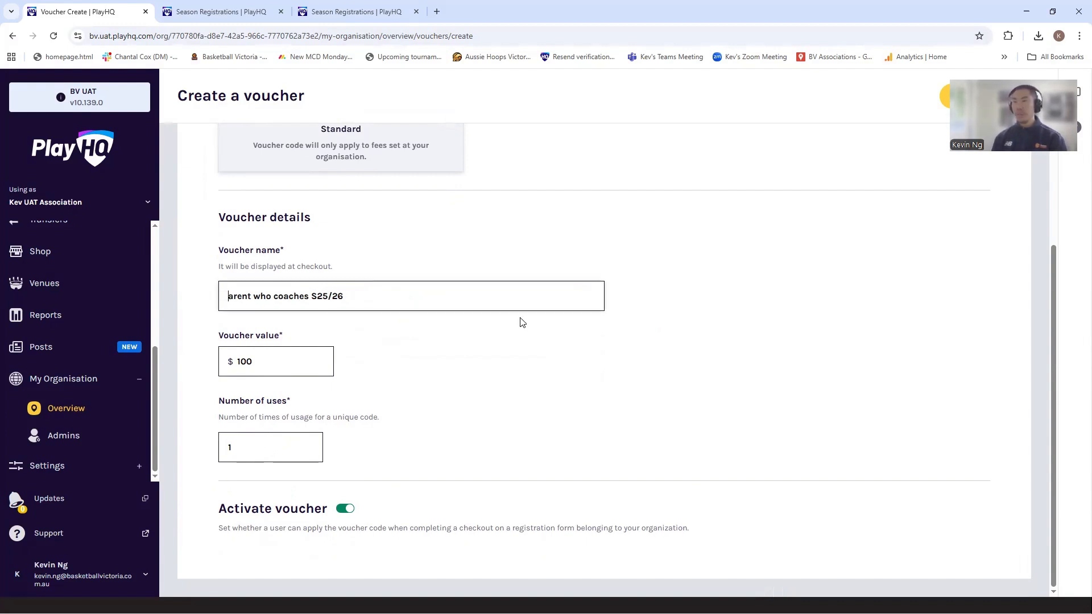
{"action": "type", "text": "P"}
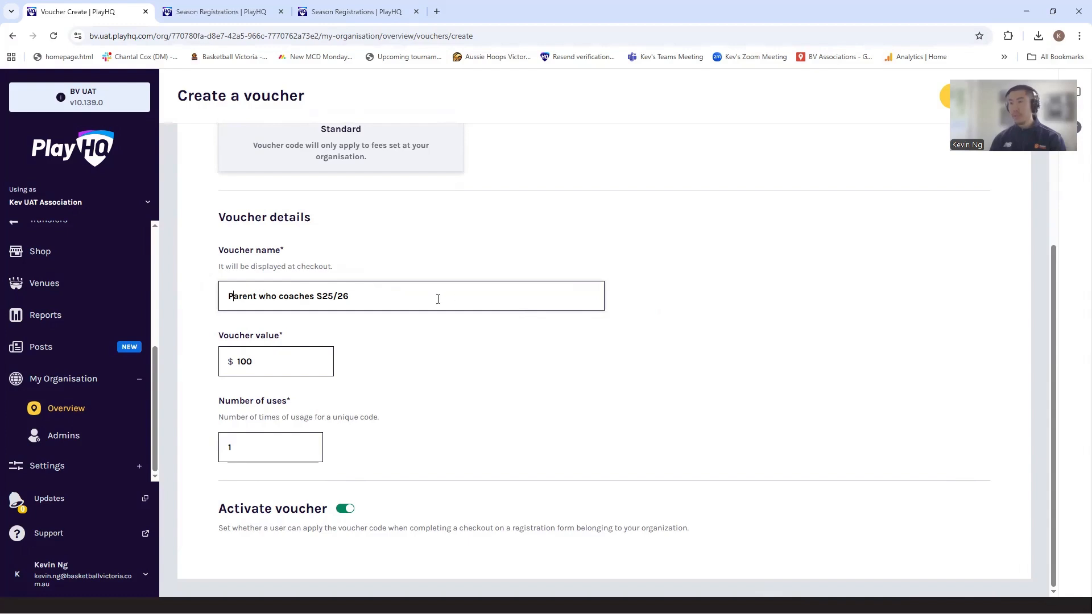
- Allow 10 uses of the voucher, save it, and select its generated code in the voucher list
{"action": "double_click", "coordinate": [262, 453]}
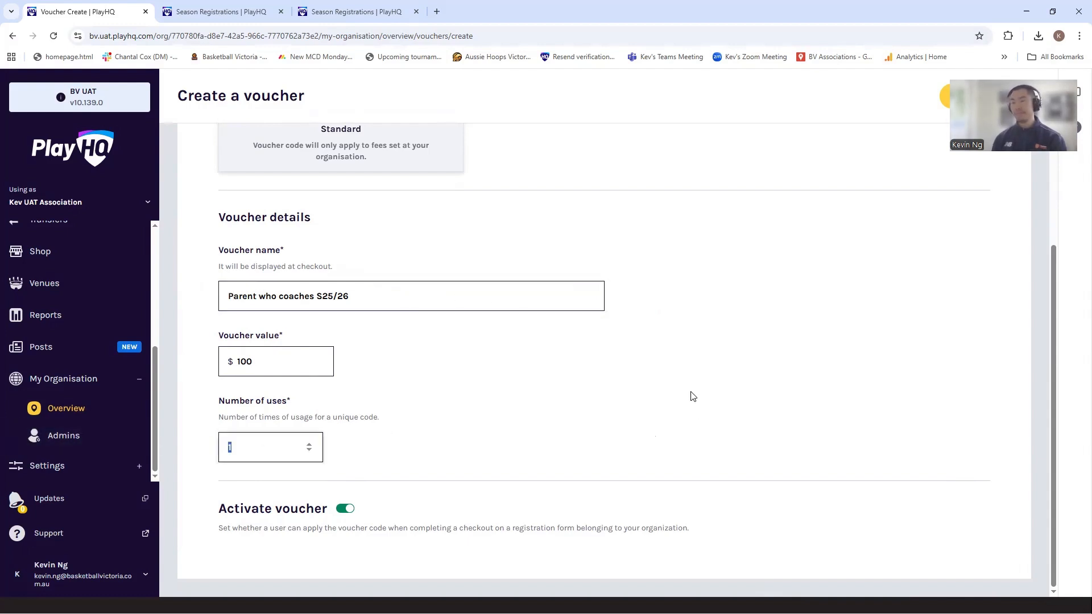
{"action": "type", "text": "10"}
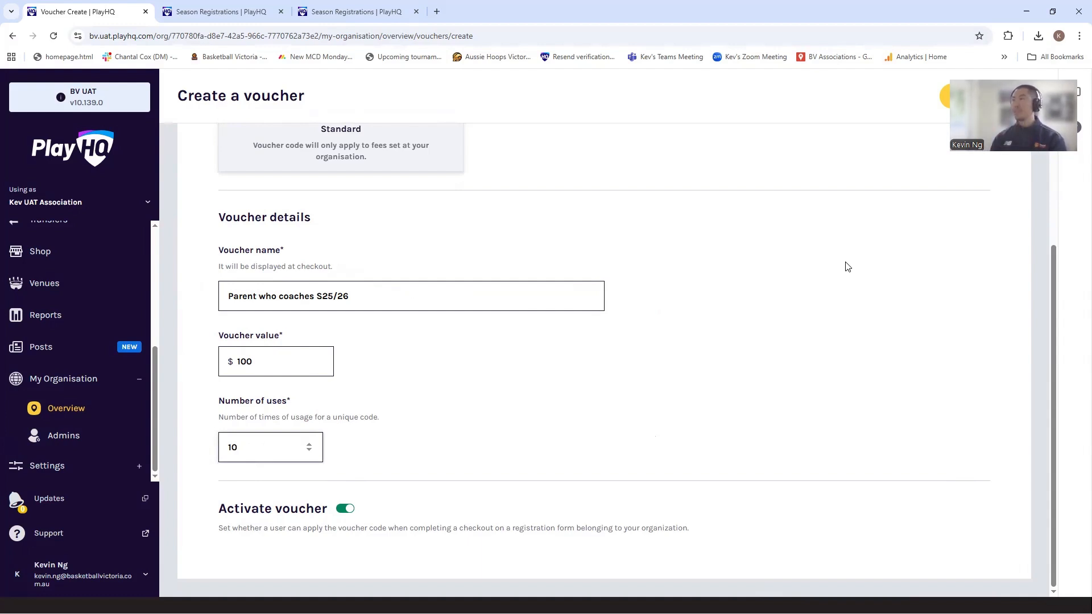
{"action": "left_click", "coordinate": [942, 106]}
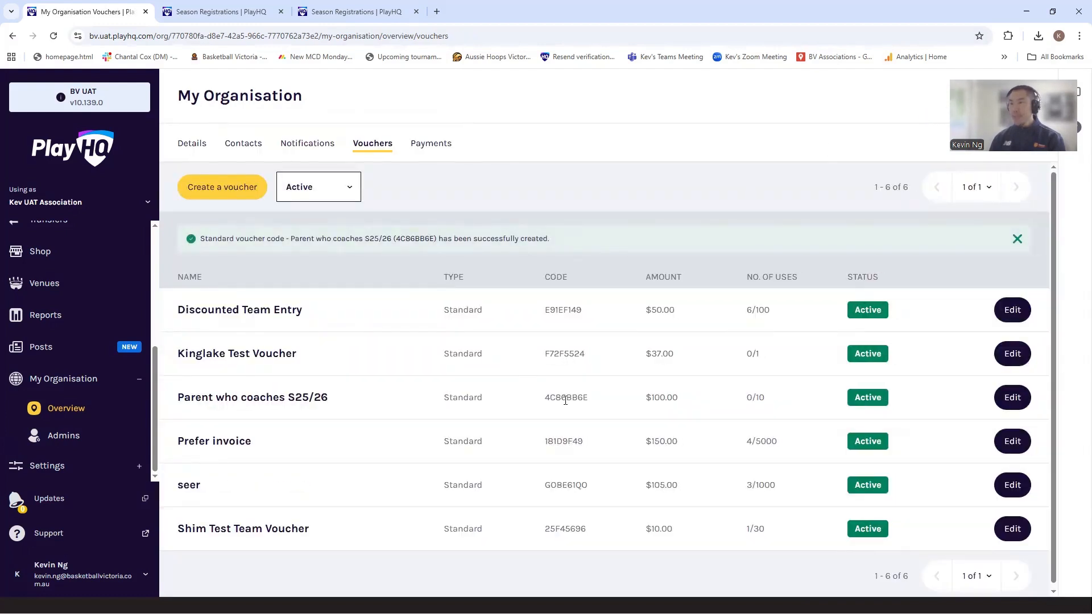
{"action": "double_click", "coordinate": [565, 398]}
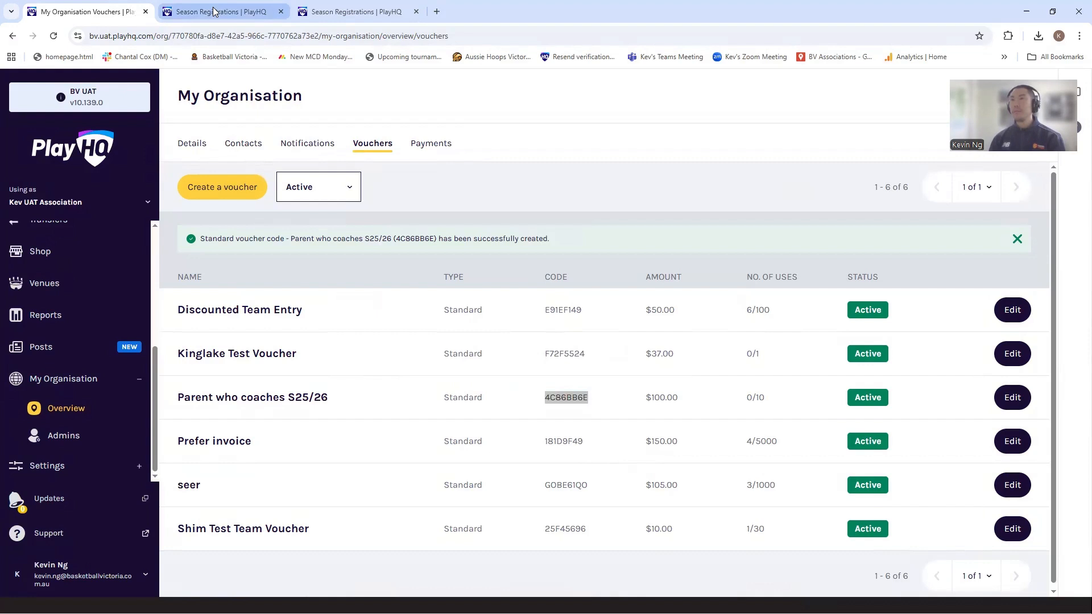
- Start a new participant custom field in the registration settings of the Junior Domestic Summer 2025/26 season
{"action": "left_click", "coordinate": [219, 11]}
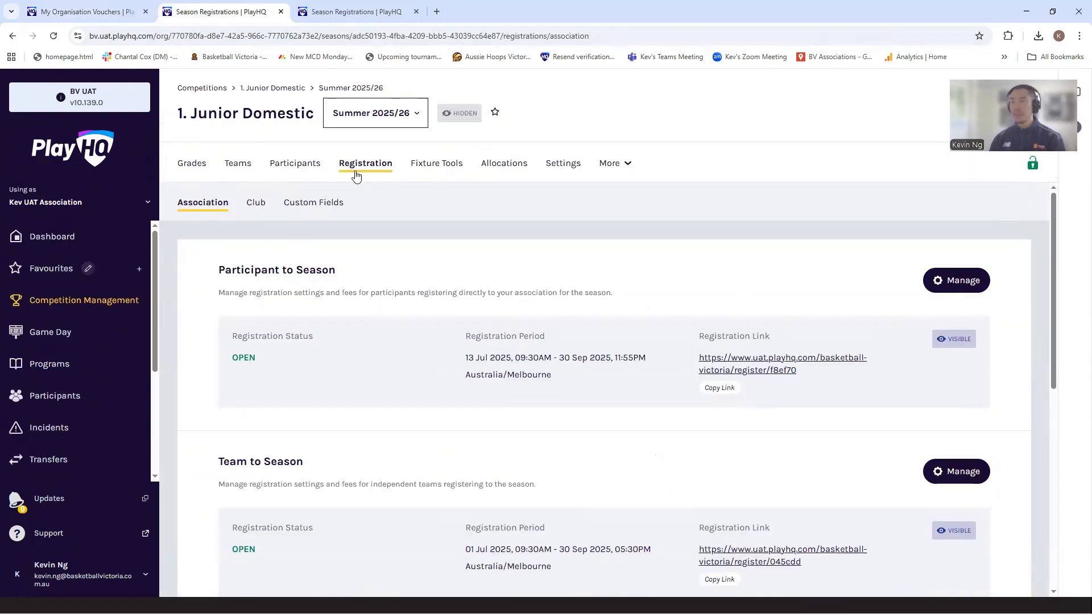
{"action": "left_click", "coordinate": [308, 211]}
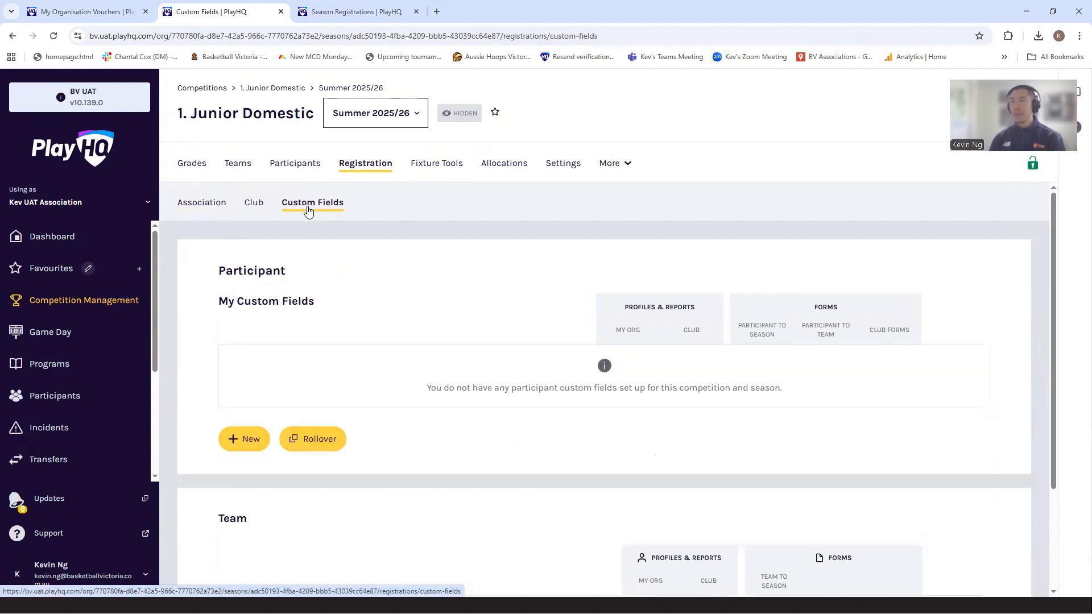
{"action": "left_click", "coordinate": [244, 438]}
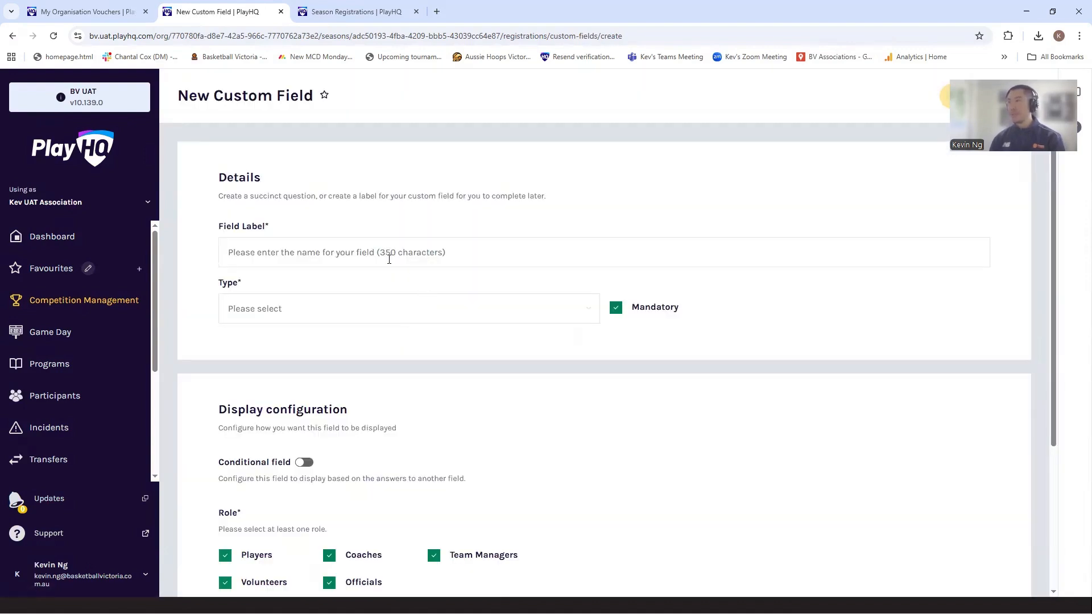
- Label the custom field "What is your basketball experience?" and set its type to Dropdown List
{"action": "left_click", "coordinate": [389, 260]}
{"action": "type", "text": "What is "}
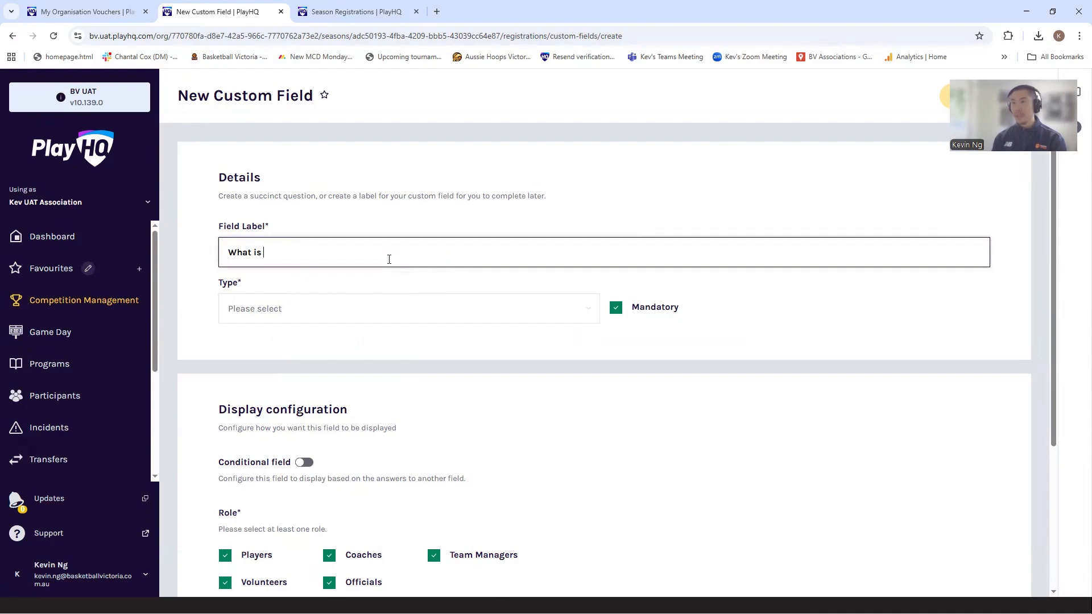
{"action": "type", "text": "your basketball e"}
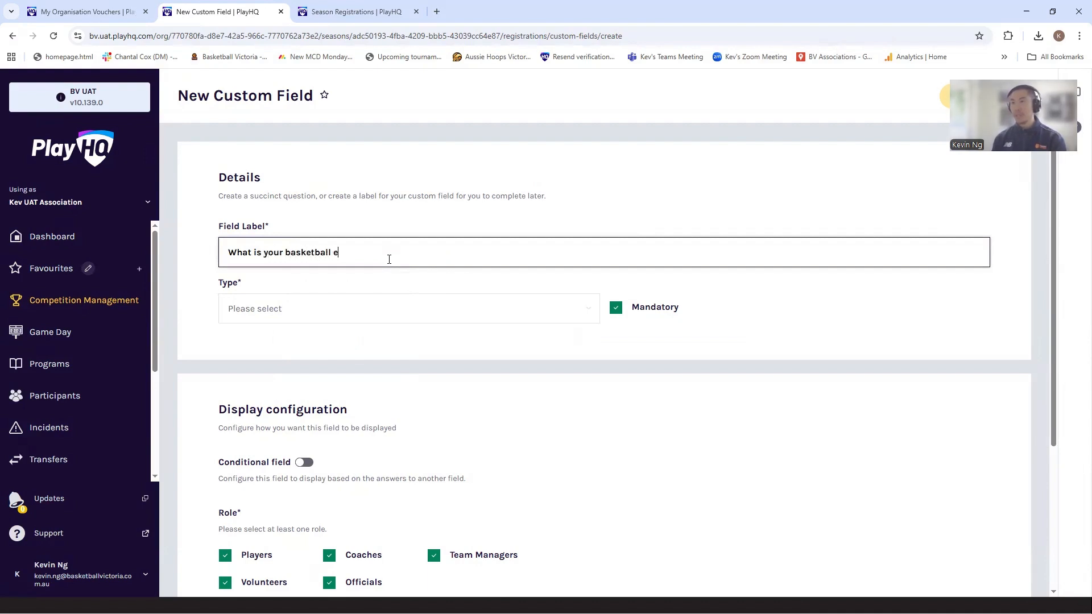
{"action": "type", "text": "xperience?"}
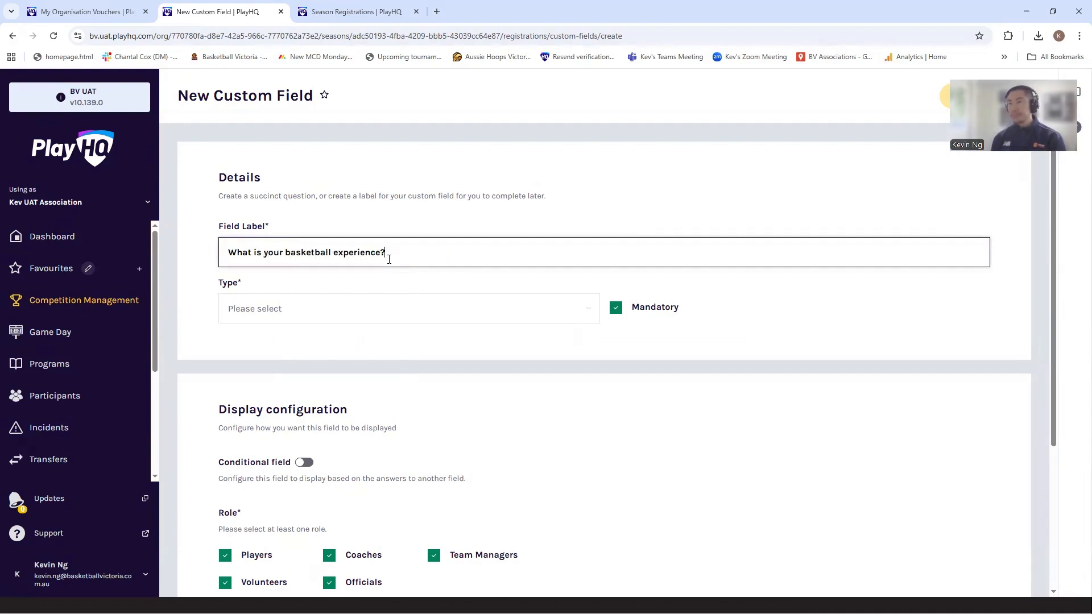
{"action": "left_click", "coordinate": [351, 309]}
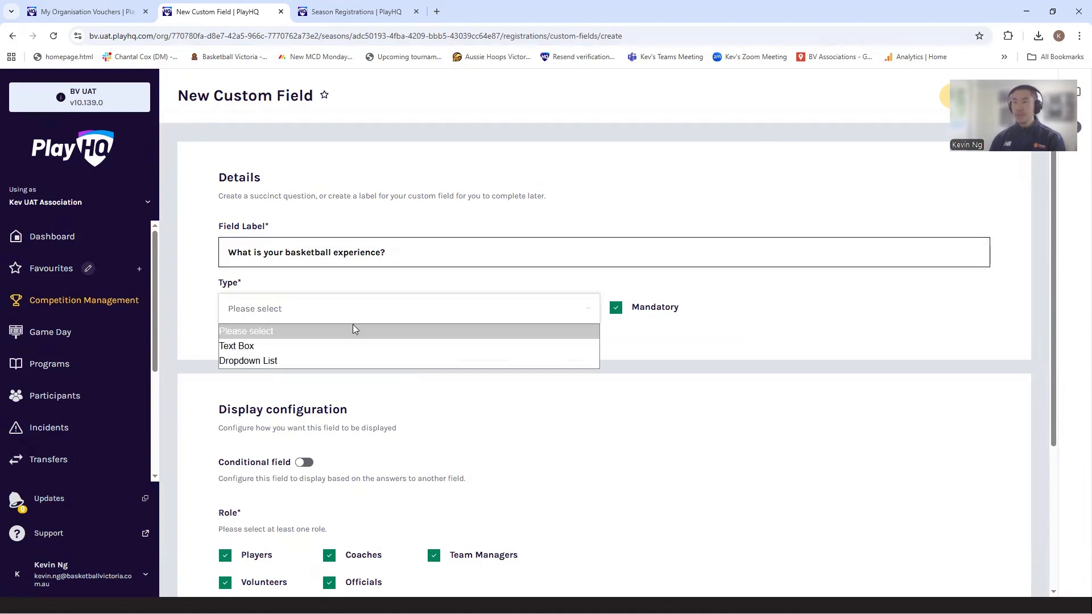
{"action": "left_click", "coordinate": [334, 361]}
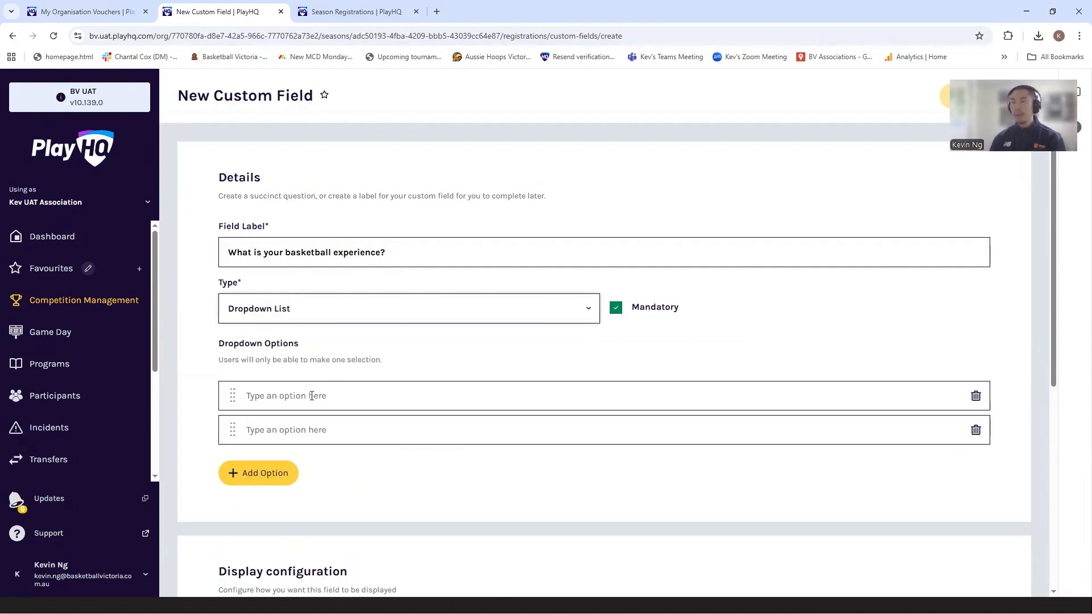
- Fill in the first two dropdown options as "Never played before" and "Have played domestic level before"
{"action": "left_click", "coordinate": [332, 384]}
{"action": "type", "text": "Never pl"}
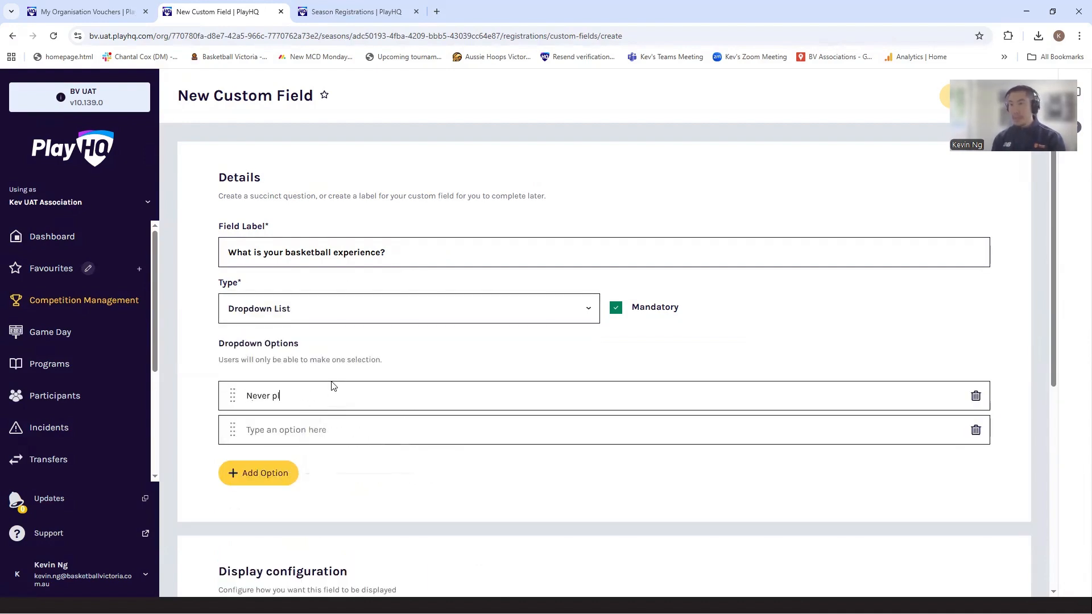
{"action": "type", "text": "ayed before"}
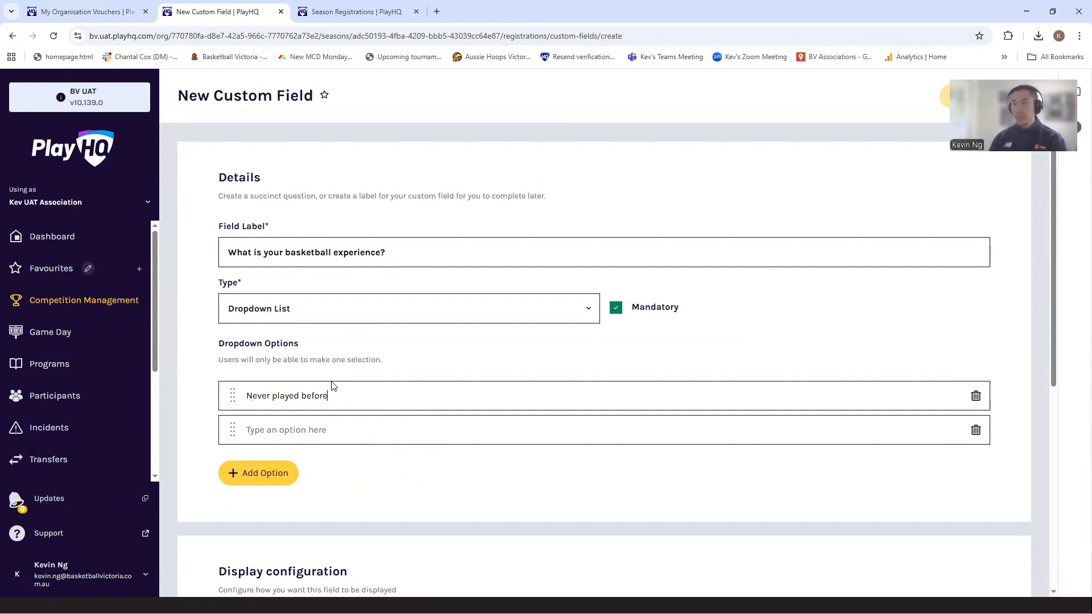
{"action": "left_click", "coordinate": [309, 420]}
{"action": "type", "text": "Have"}
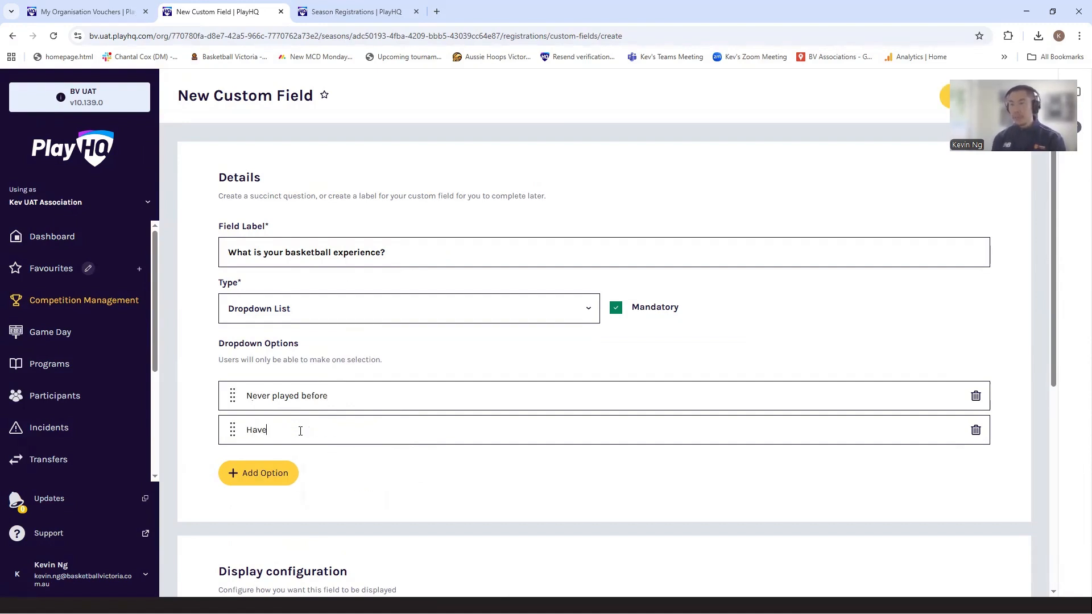
{"action": "type", "text": " played domsetic"}
{"action": "key", "text": "BackSpace"}
{"action": "key", "text": "BackSpace"}
{"action": "key", "text": "BackSpace"}
{"action": "key", "text": "BackSpace"}
{"action": "key", "text": "BackSpace"}
{"action": "type", "text": "stic be"}
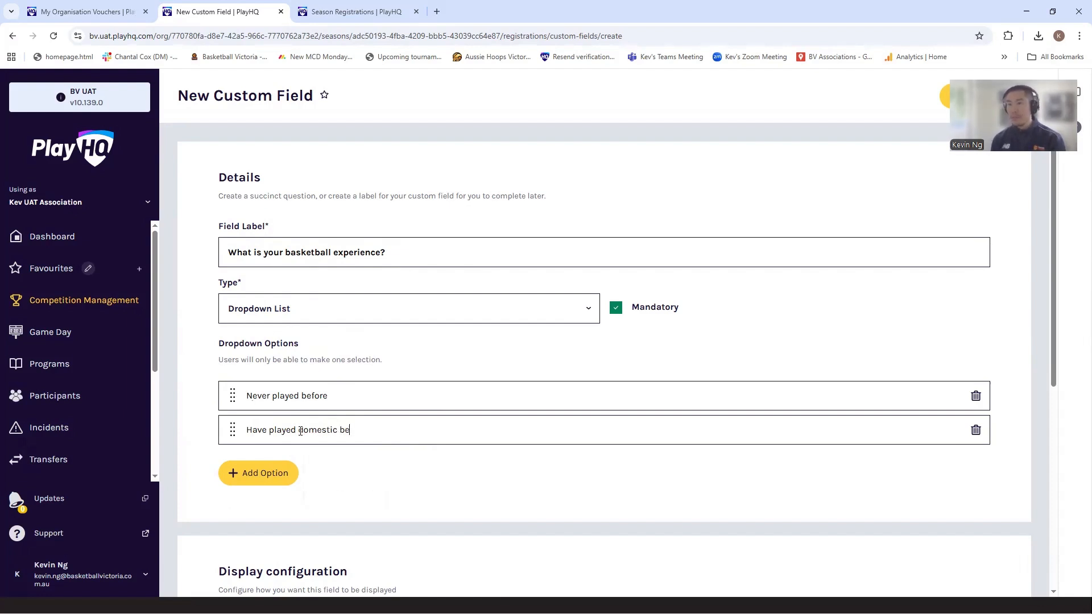
{"action": "type", "text": "forelevel before"}
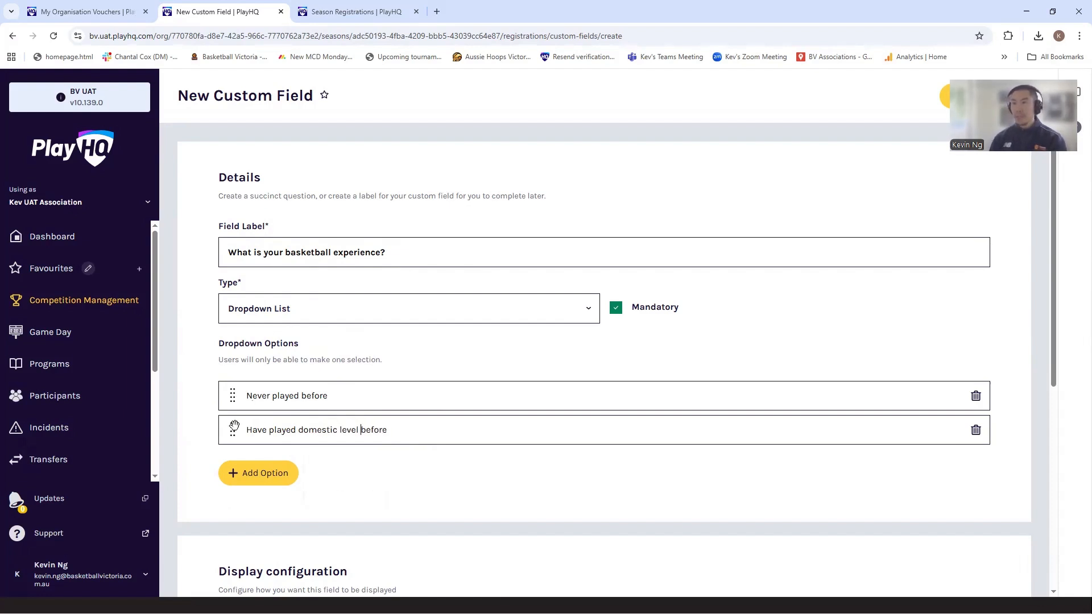
- Add a third dropdown option reading "Have played representative level before"
{"action": "left_click", "coordinate": [276, 467]}
{"action": "left_click", "coordinate": [284, 464]}
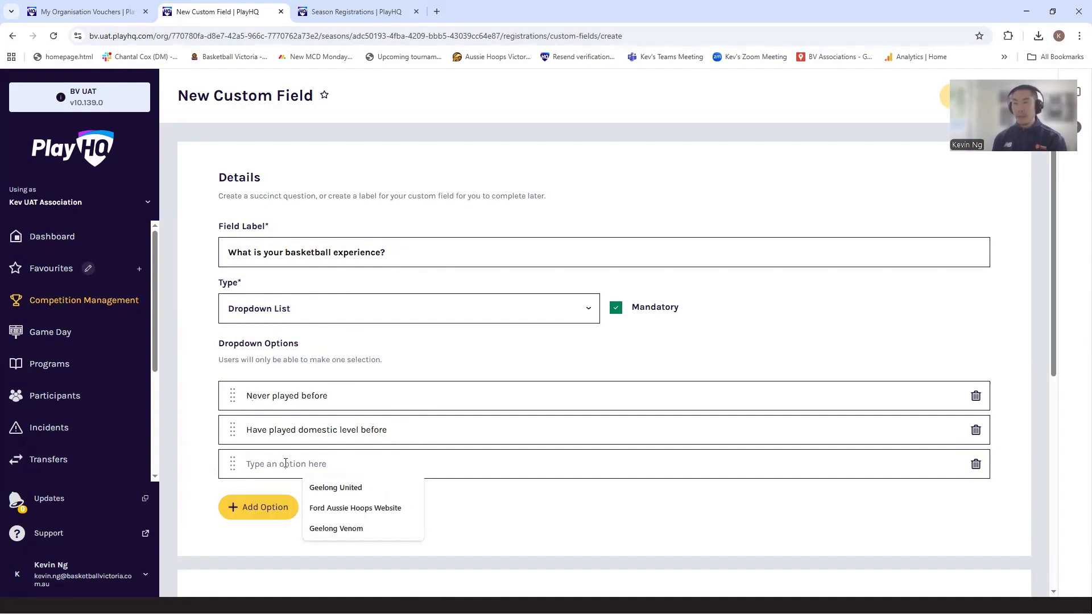
{"action": "type", "text": "Have played represen"}
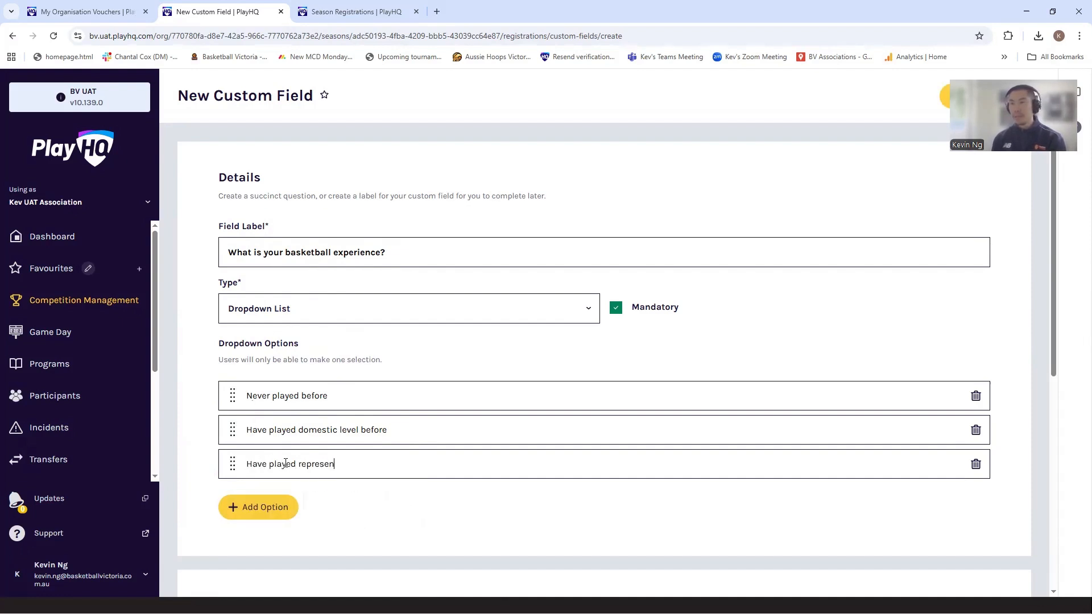
{"action": "type", "text": "tative level before"}
- Limit the field to the Players role by excluding Coaches, Team Managers, Officials and Volunteers
{"action": "scroll", "coordinate": [319, 459], "scroll_direction": "down", "scroll_amount": 4}
{"action": "scroll", "coordinate": [434, 442], "scroll_direction": "down", "scroll_amount": 3}
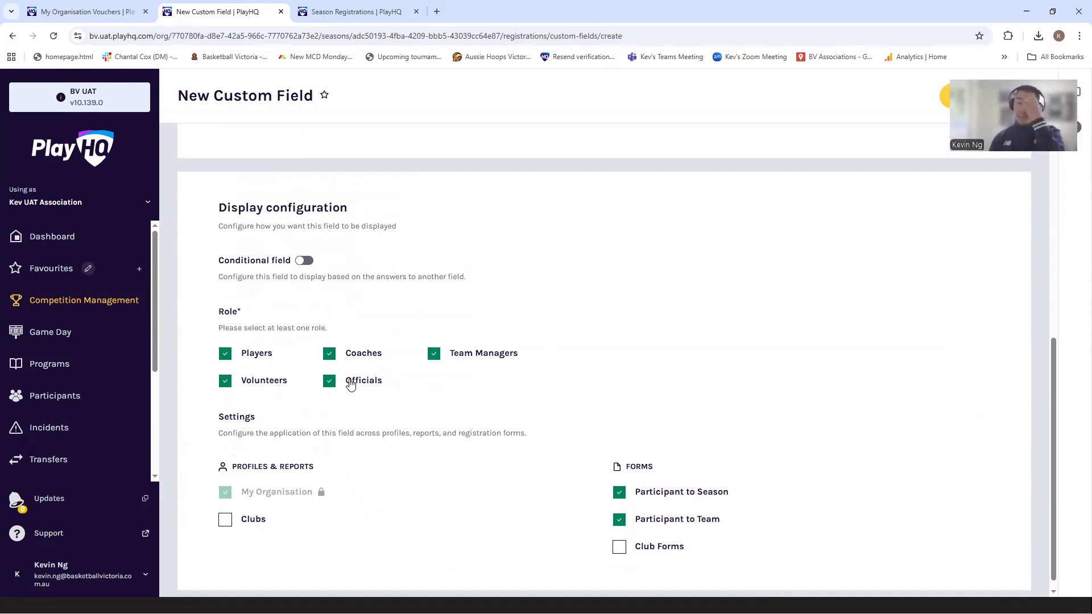
{"action": "left_click", "coordinate": [329, 355]}
{"action": "left_click", "coordinate": [434, 353]}
{"action": "left_click", "coordinate": [330, 381]}
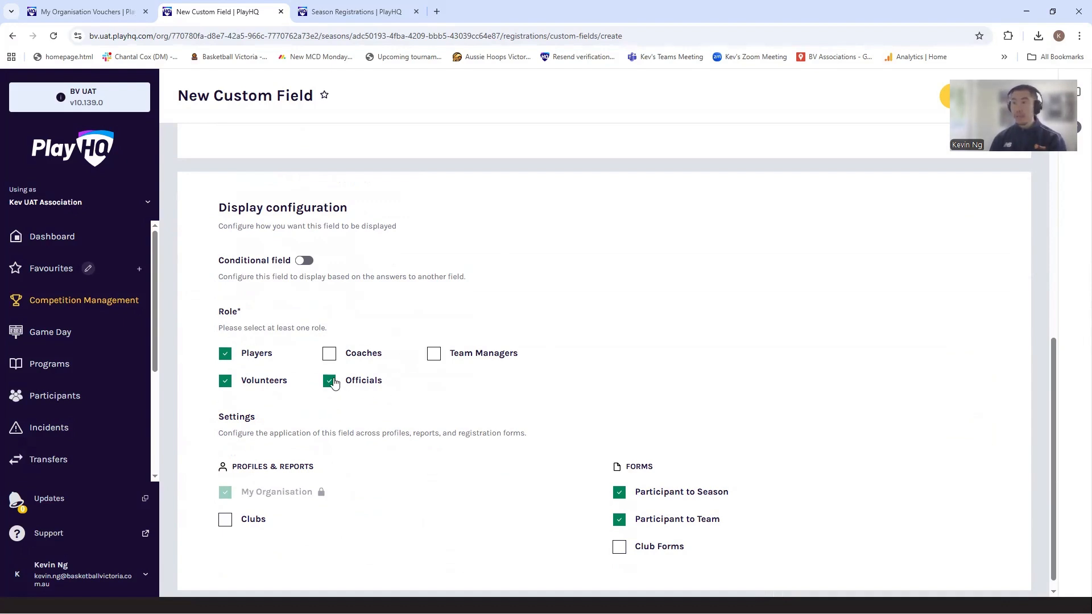
{"action": "left_click", "coordinate": [226, 381]}
- Make the field available to Clubs under Profiles & Reports and review the field details
{"action": "scroll", "coordinate": [449, 438], "scroll_direction": "down", "scroll_amount": 1}
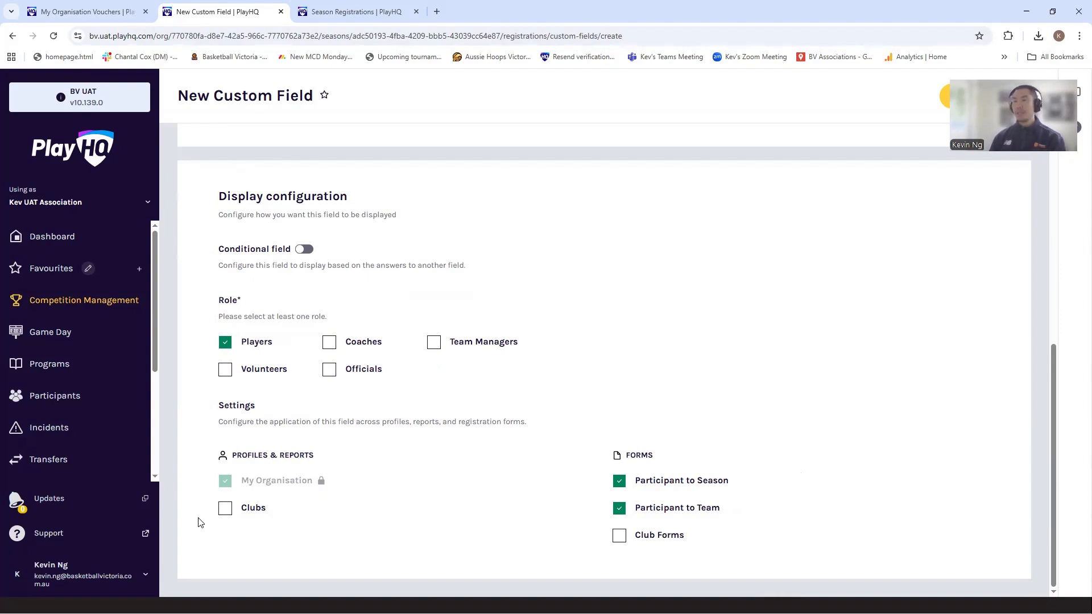
{"action": "left_click", "coordinate": [226, 514]}
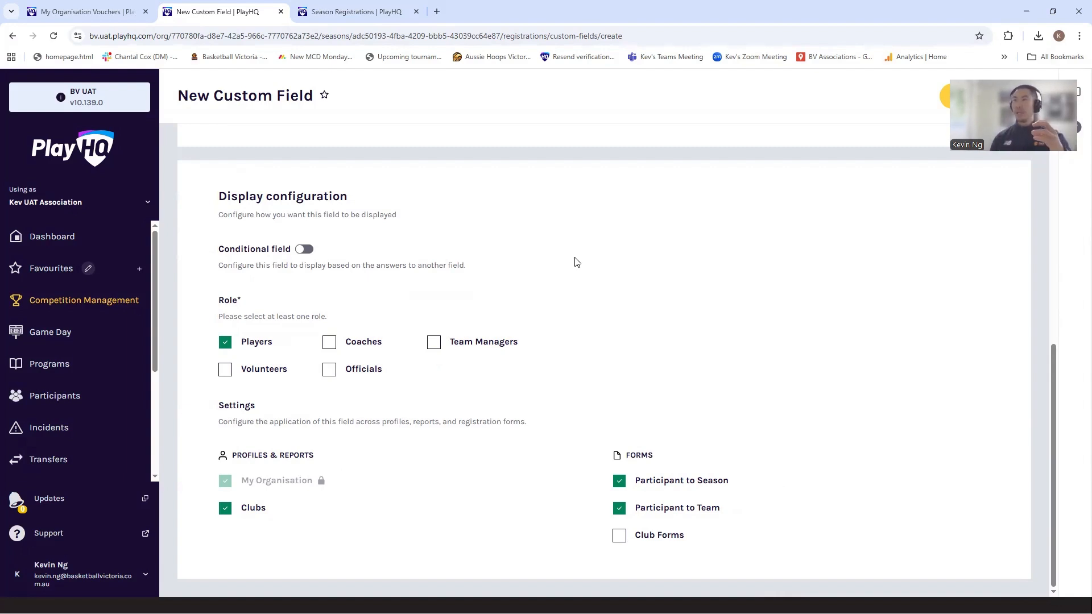
{"action": "scroll", "coordinate": [574, 262], "scroll_direction": "up", "scroll_amount": 6}
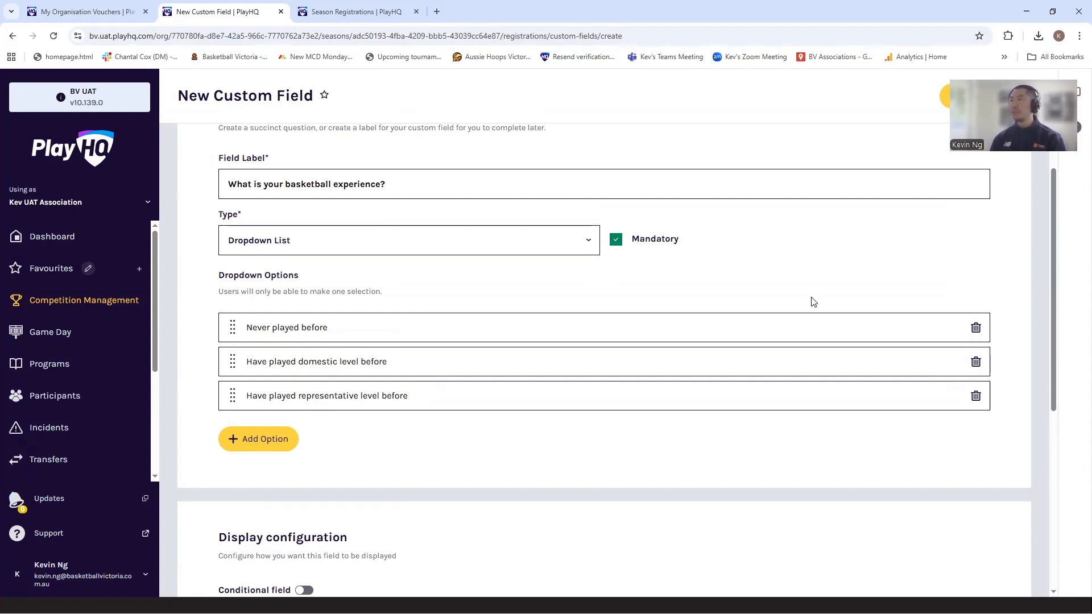
- Save the new basketball experience custom field and open the season's Association registration settings
{"action": "left_click", "coordinate": [943, 101]}
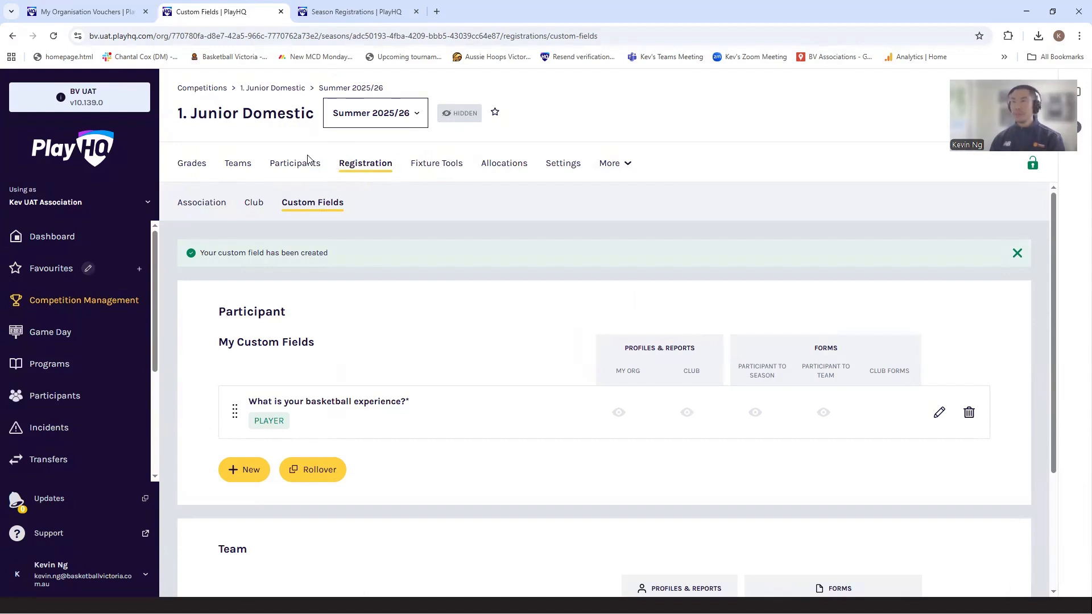
{"action": "left_click", "coordinate": [216, 209]}
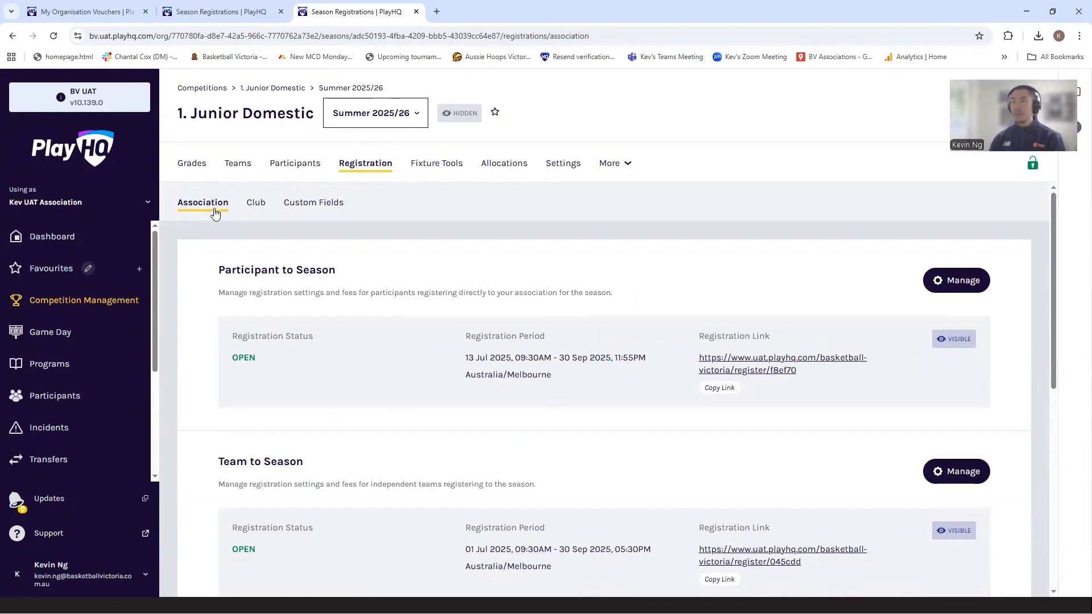
- Set up a family member discount of 10% for the Summer 2025/26 season and save it
{"action": "scroll", "coordinate": [339, 360], "scroll_direction": "down", "scroll_amount": 3}
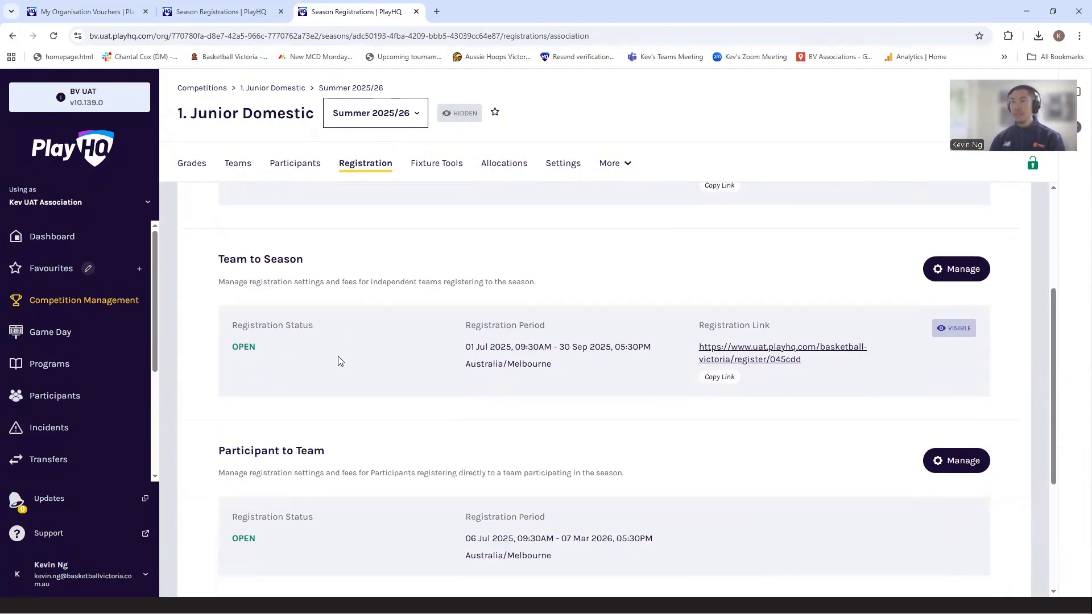
{"action": "scroll", "coordinate": [338, 360], "scroll_direction": "down", "scroll_amount": 3}
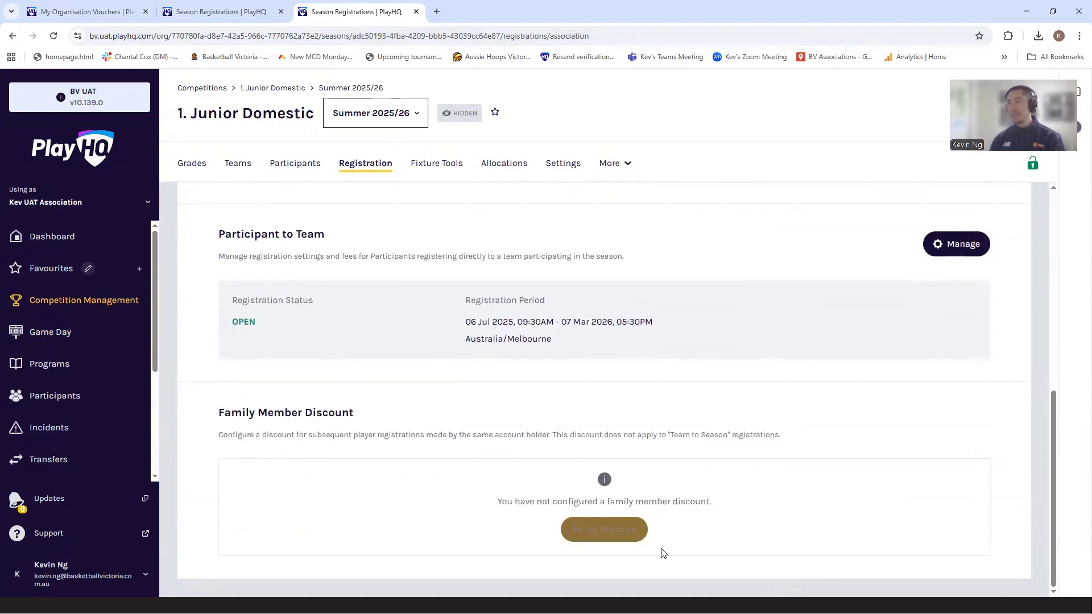
{"action": "left_click", "coordinate": [602, 528]}
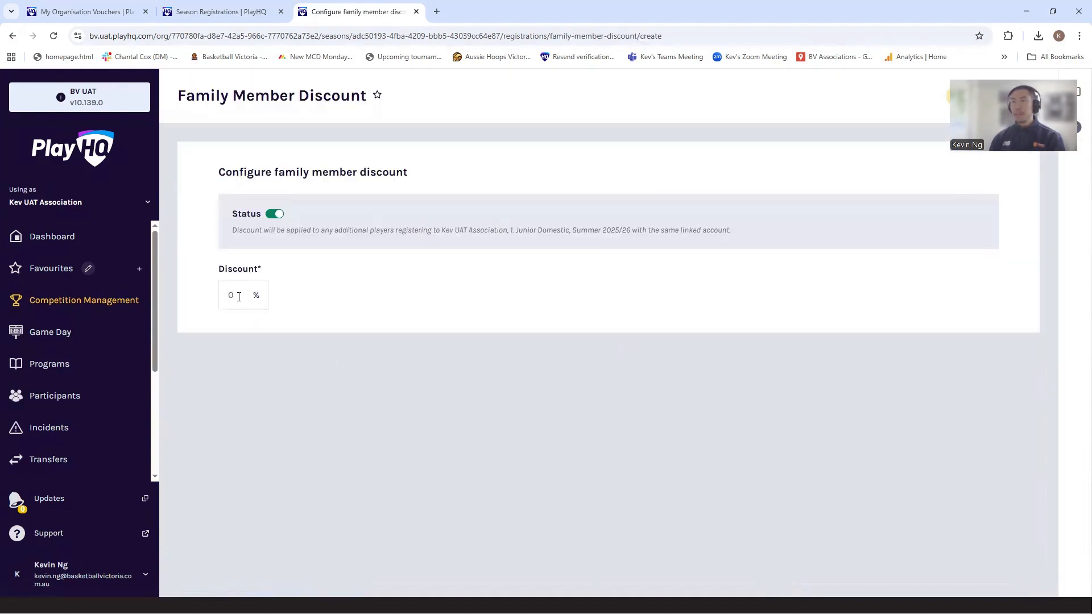
{"action": "left_click", "coordinate": [239, 296]}
{"action": "type", "text": "10"}
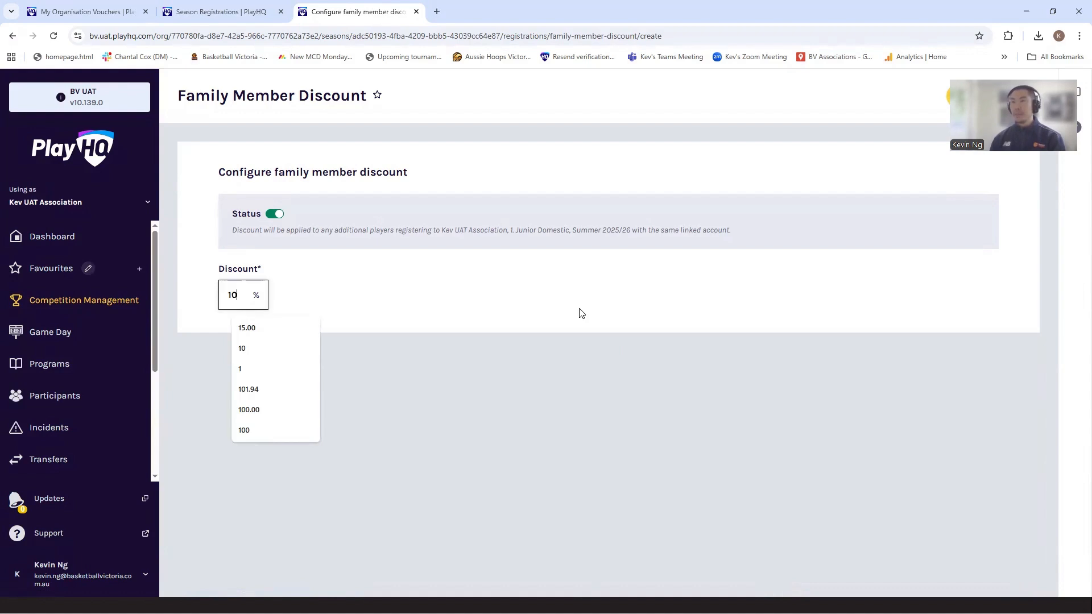
{"action": "left_click", "coordinate": [579, 313]}
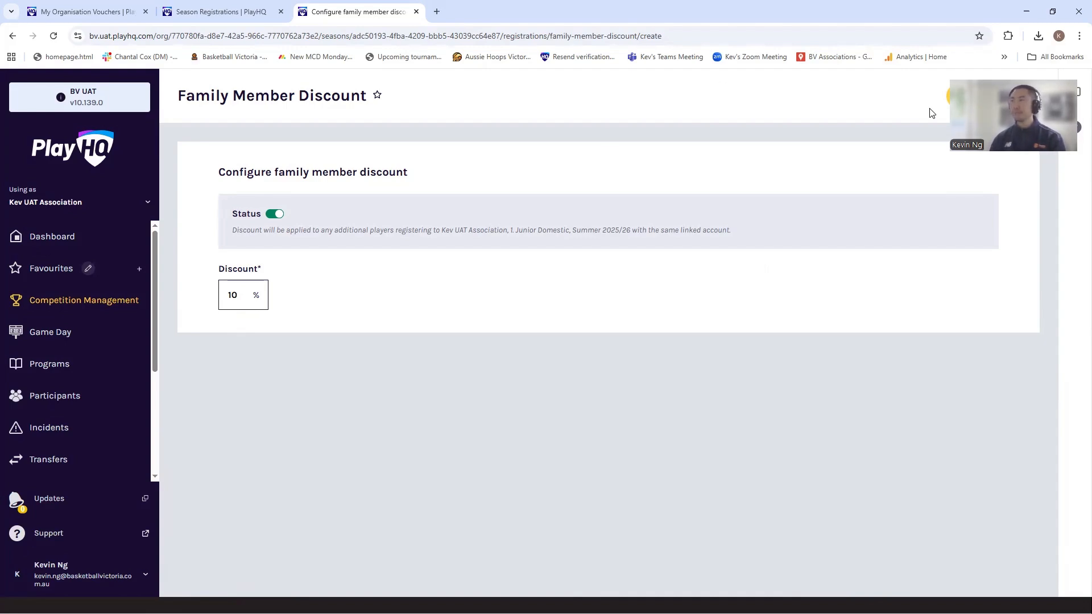
{"action": "left_click", "coordinate": [965, 96]}
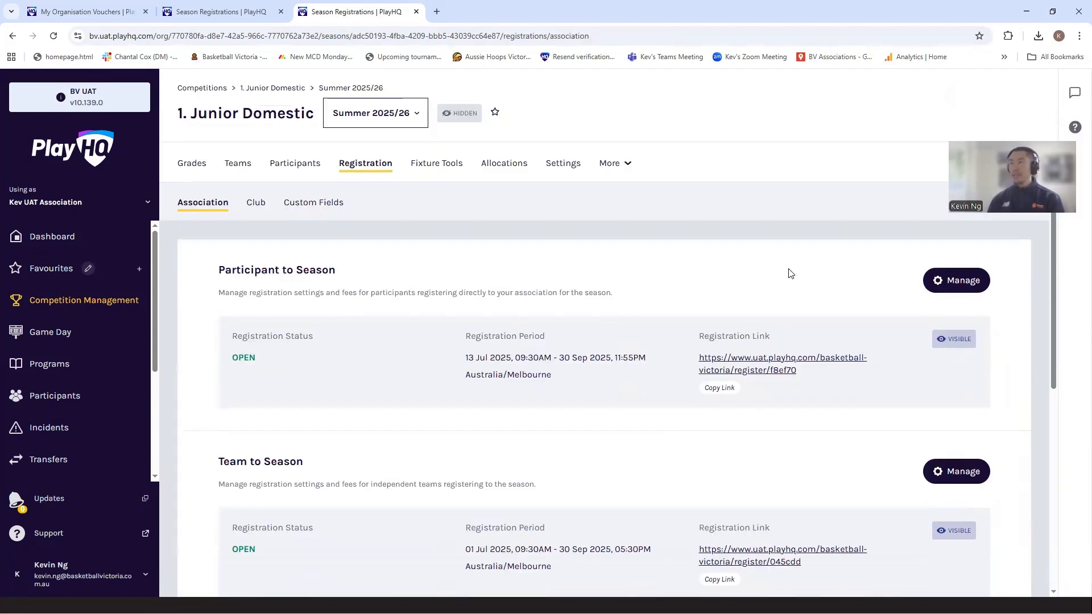